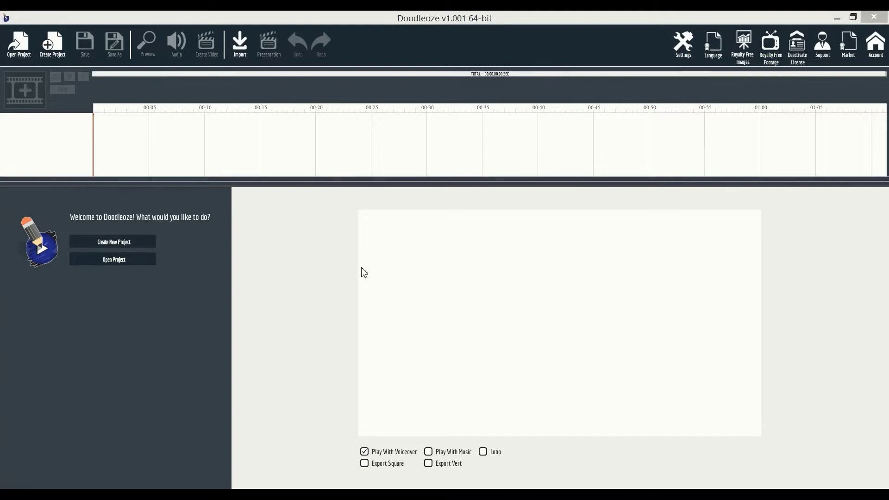
Create a new project named 'demo' and start a blank new scene
click(122, 244)
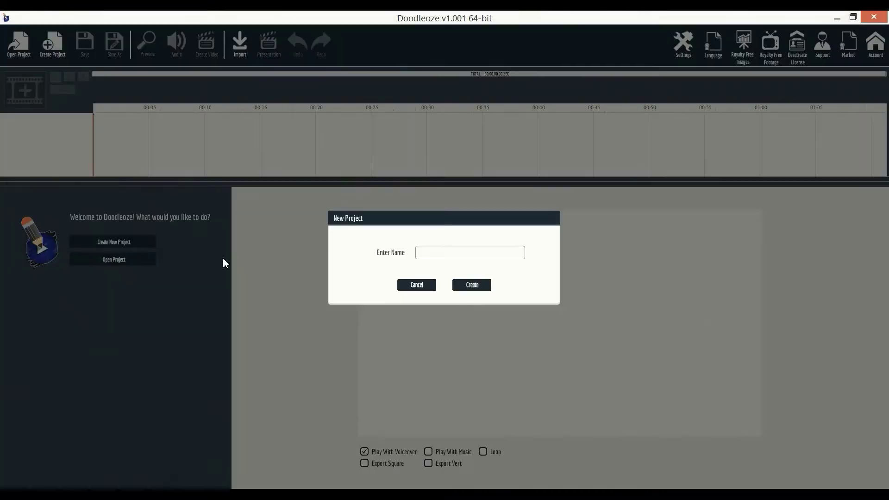
click(483, 286)
click(393, 272)
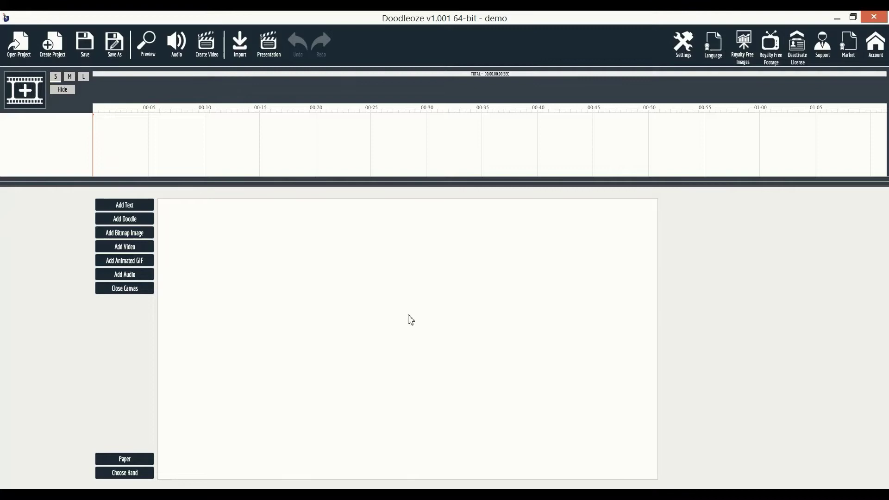
Add the fried-rice video to the scene and scale it to fill the whole canvas
click(152, 250)
click(368, 266)
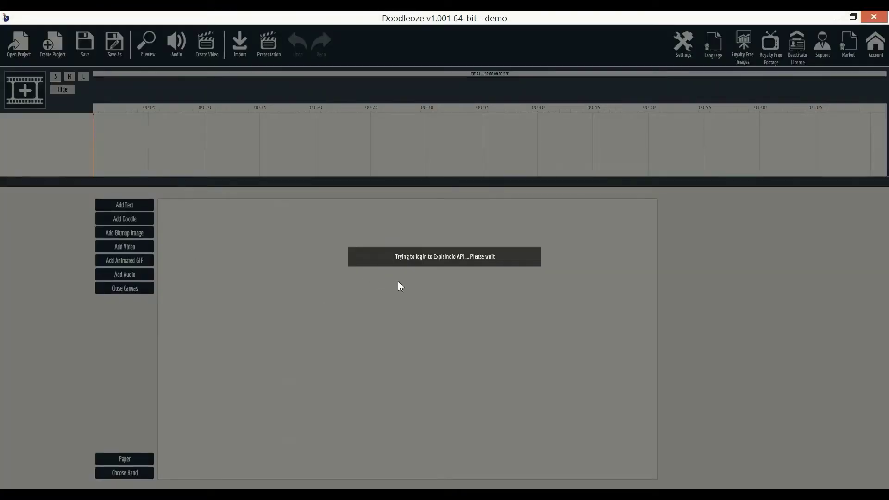
double_click(252, 159)
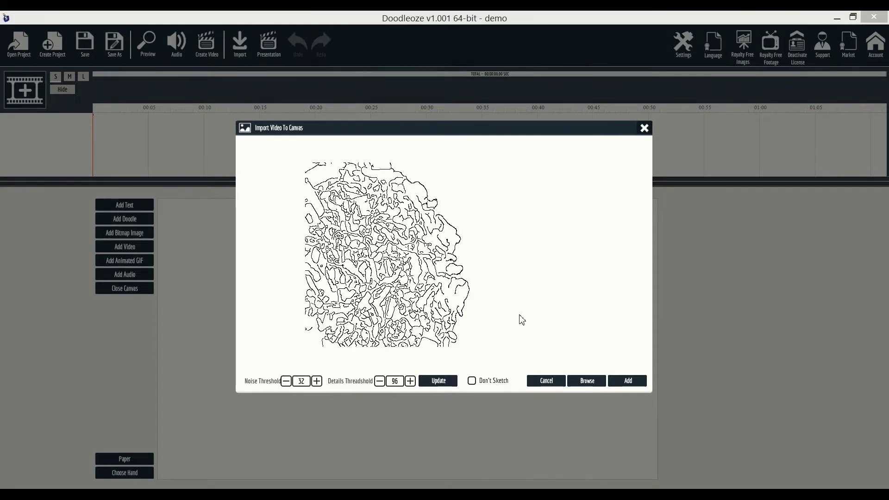
click(627, 382)
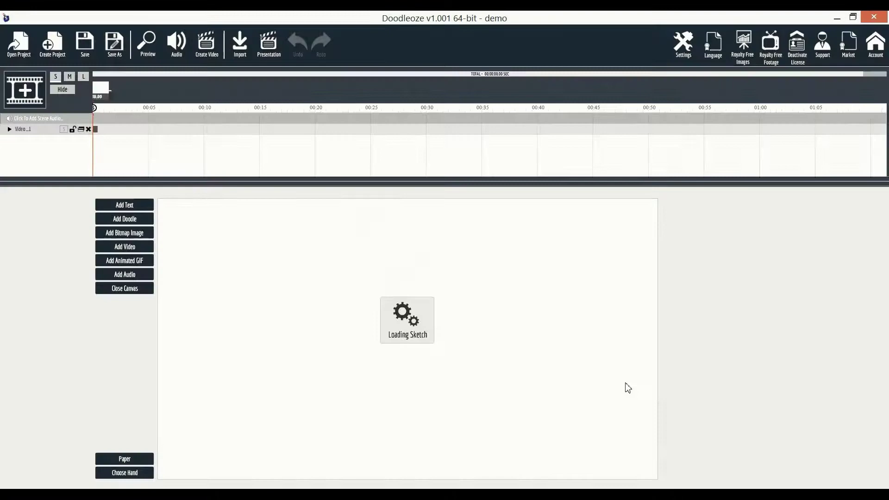
click(798, 242)
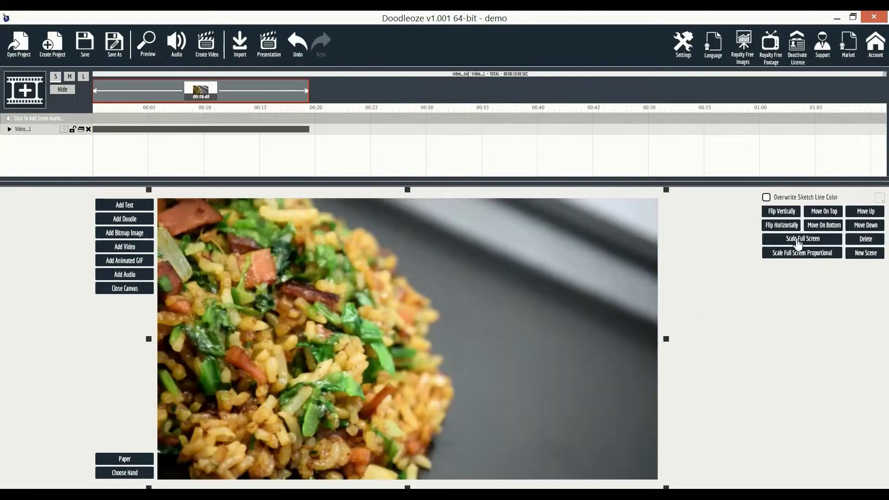
Lengthen Video_1's Sketch By Hand effect to about 10 seconds
click(13, 132)
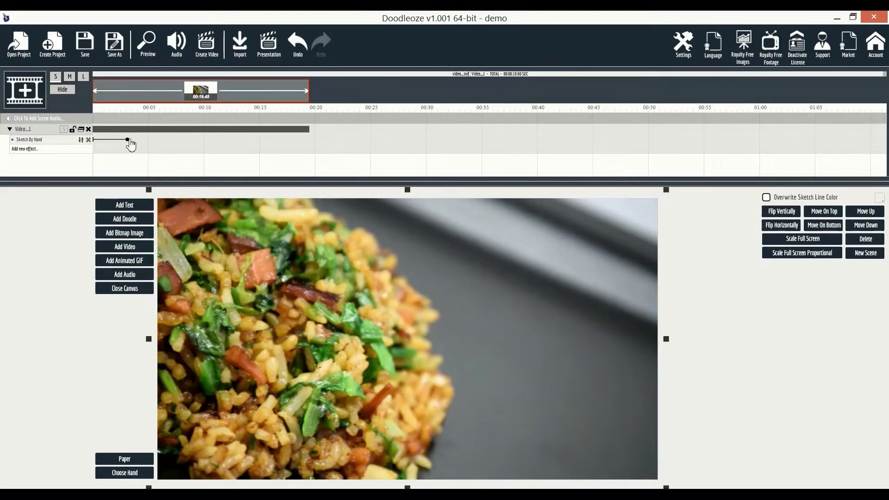
mouse_move(130, 141)
mouse_down()
mouse_move(158, 141)
mouse_move(130, 144)
mouse_up()
click(81, 142)
click(72, 150)
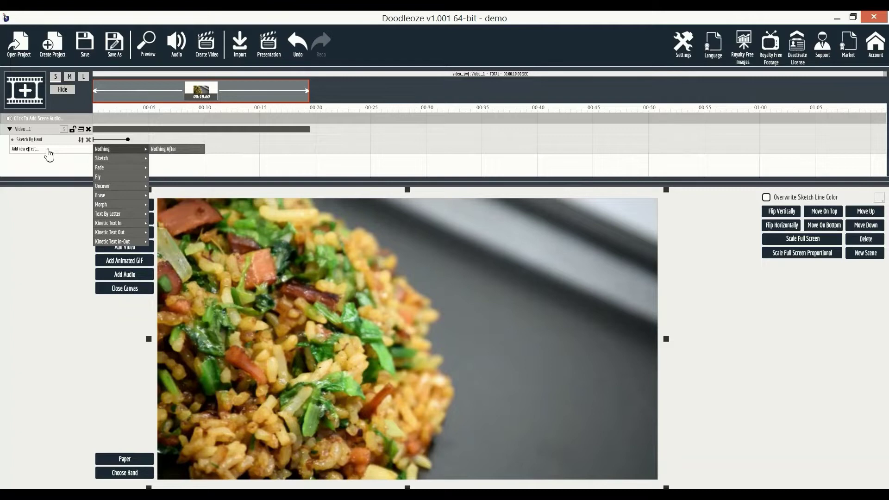
click(24, 143)
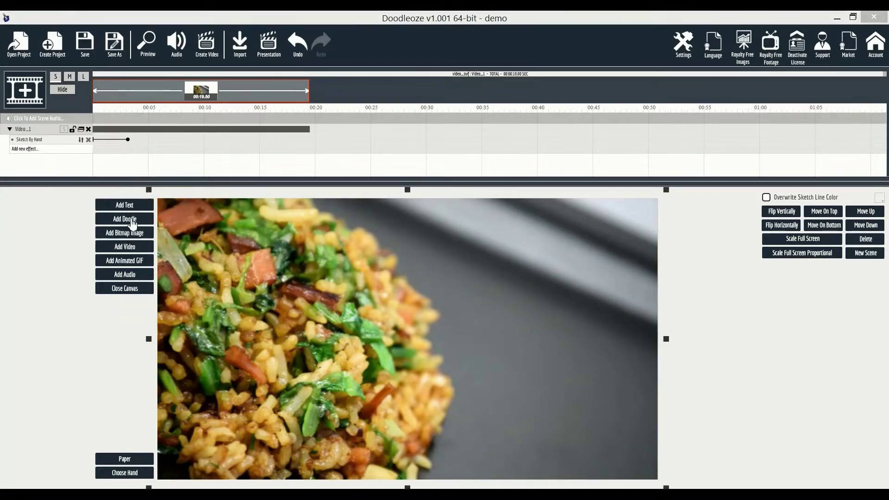
Add the chef SVG doodle, shrunk and placed at the lower right of the food
click(133, 221)
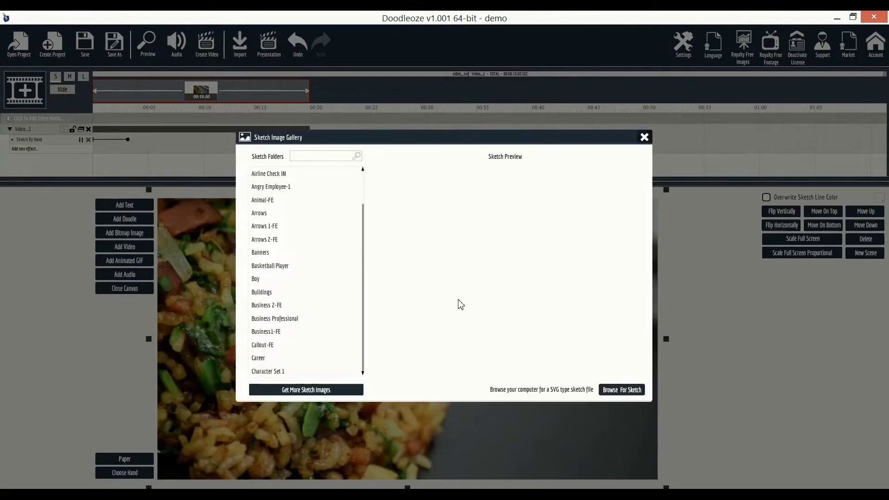
click(623, 390)
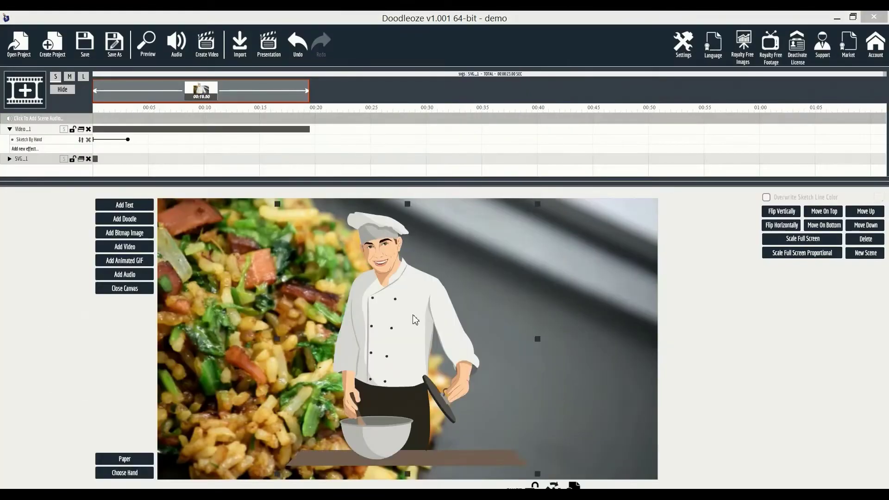
drag(414, 318, 595, 312)
drag(414, 218, 522, 330)
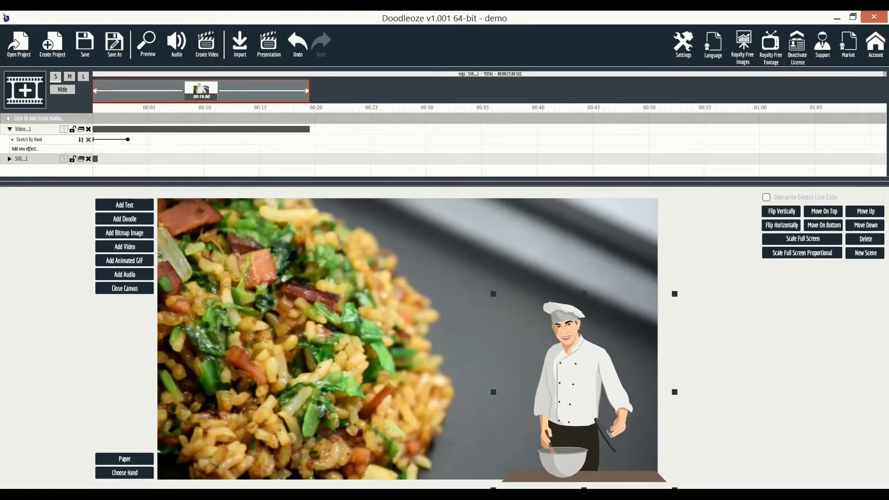
Layer SVG_1 above Video_1 and delay its sketch start by about 3 seconds
drag(36, 162, 34, 128)
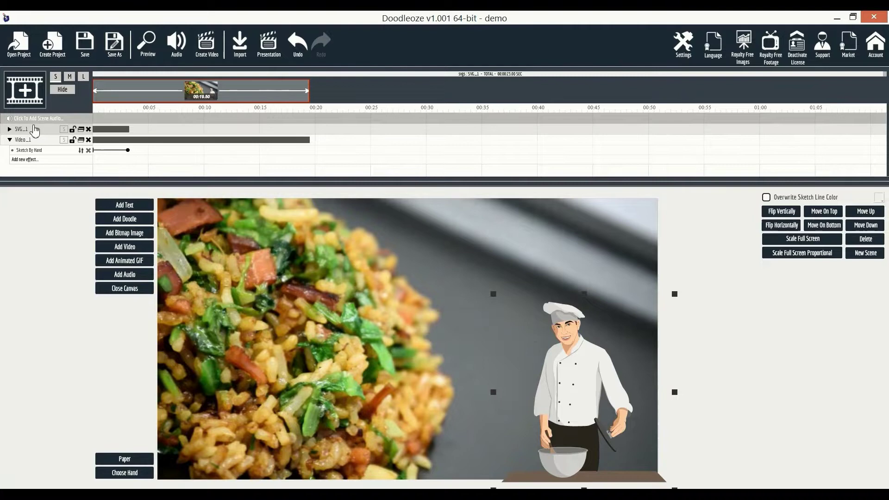
click(9, 130)
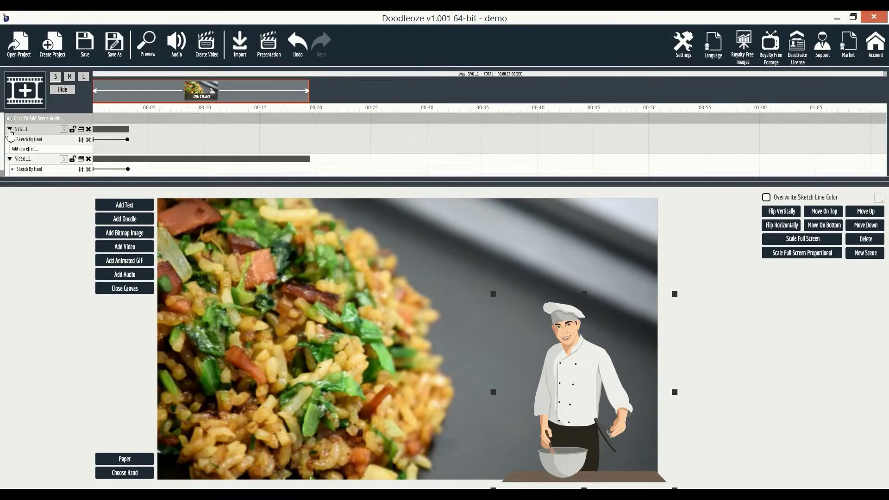
drag(104, 137, 136, 139)
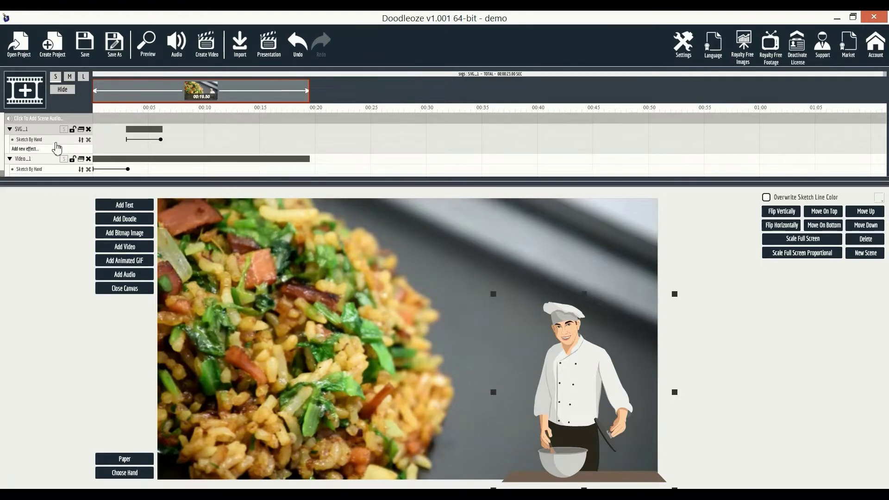
Add a 24-frame movement animation to the chef with an enlarged end pose moved lower left
scroll(576, 385, down, 3)
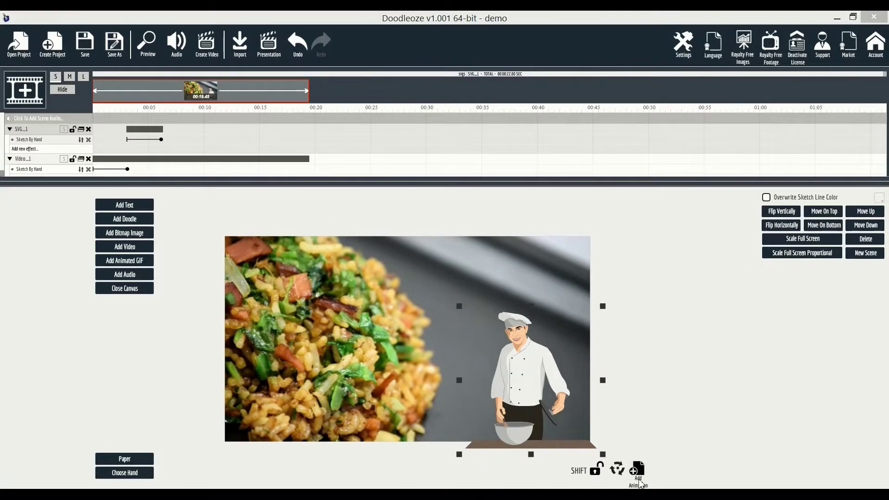
click(639, 482)
drag(486, 278, 426, 219)
drag(559, 316, 491, 358)
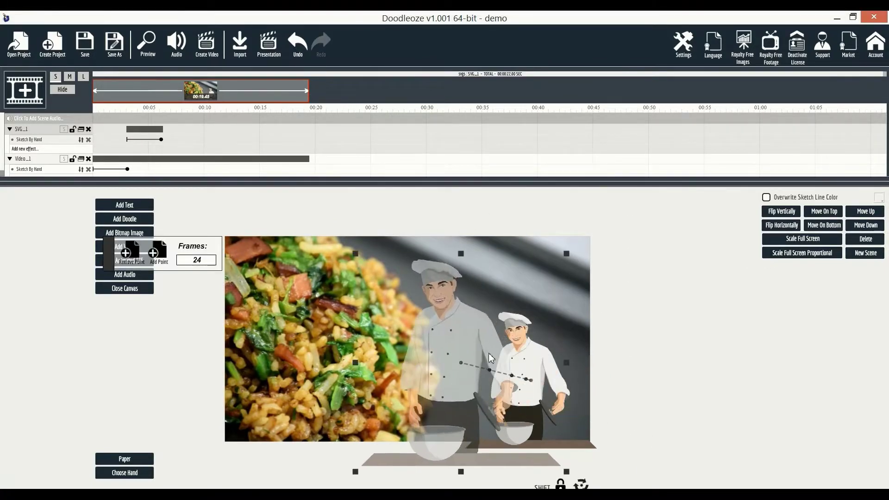
Add two motion-path points to curve the chef's path, then undo and redo the last edit
click(160, 263)
drag(458, 354, 536, 356)
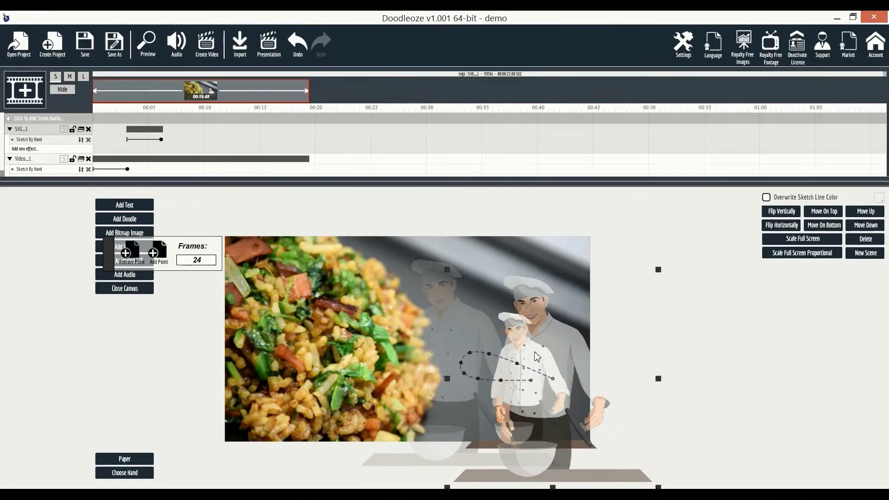
click(160, 264)
drag(595, 371, 375, 350)
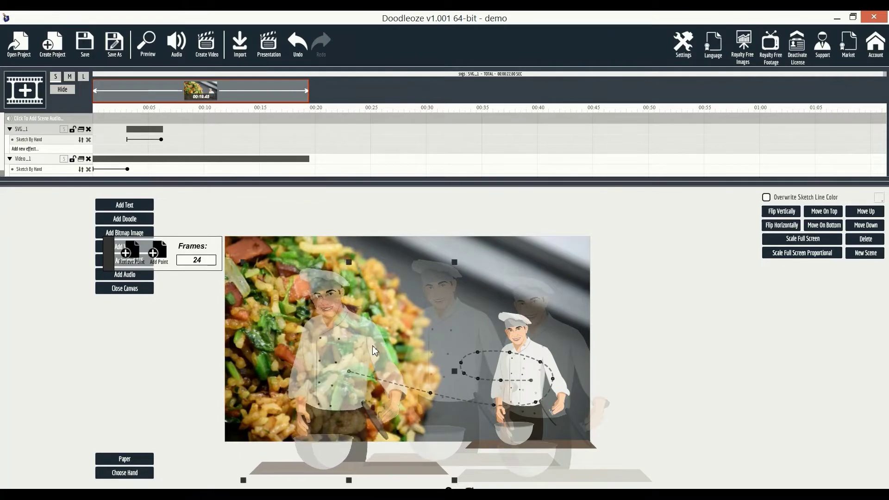
key(ctrl+z)
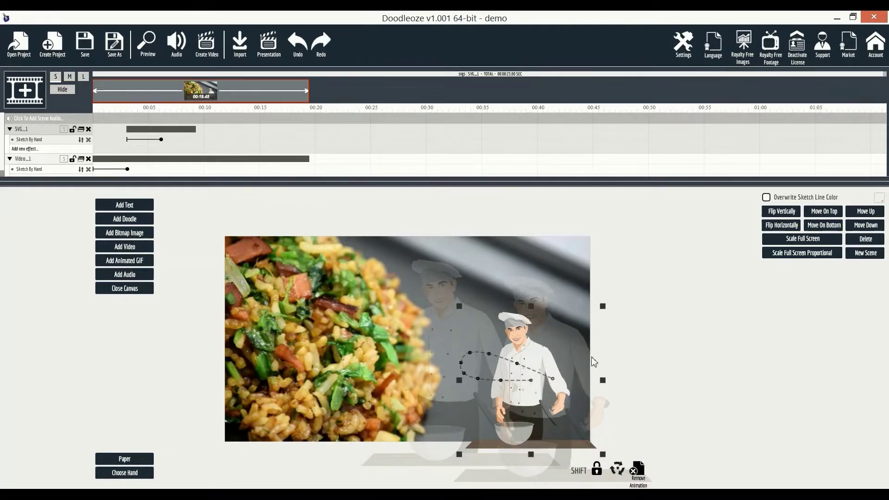
key(ctrl+z)
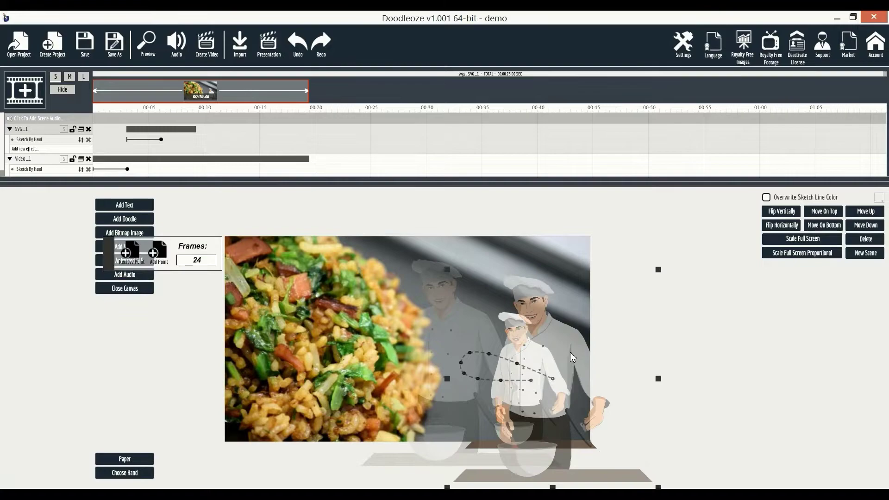
Add the chef's greeting speech bubble up-left with a Fly In By Hand effect, on the top layer
click(125, 219)
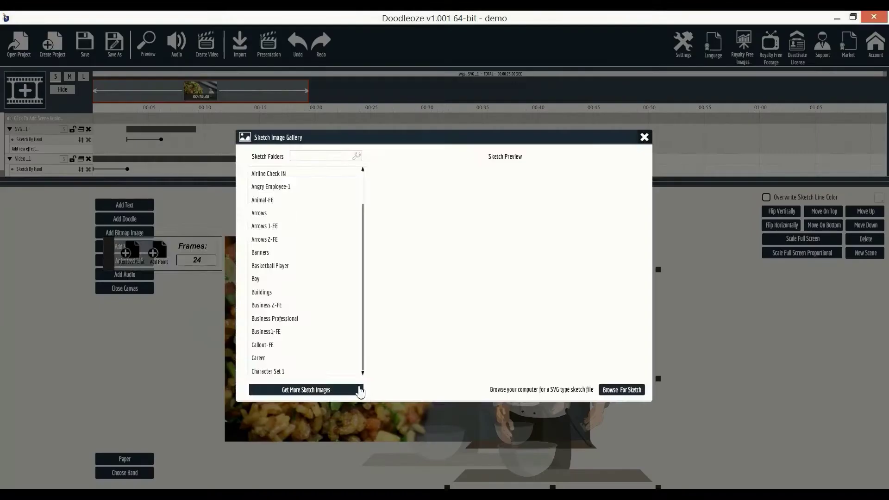
click(357, 389)
double_click(241, 166)
drag(354, 311, 309, 277)
click(9, 159)
click(24, 169)
mouse_move(121, 197)
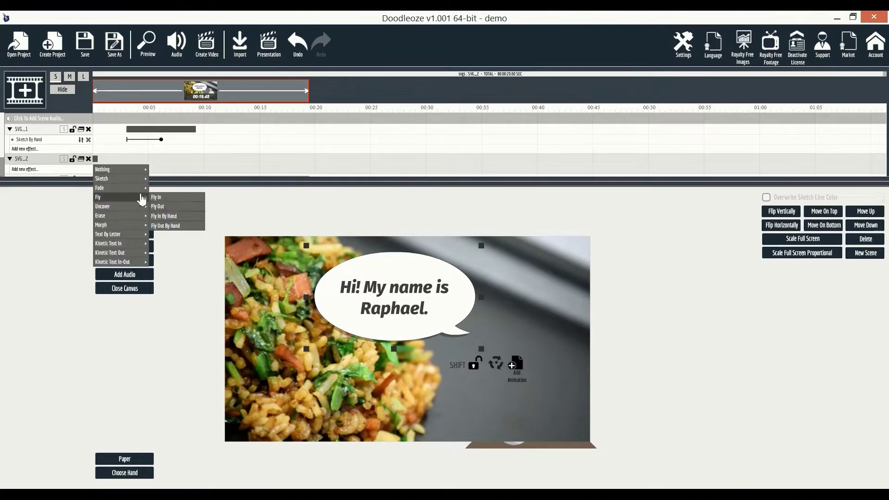
click(180, 216)
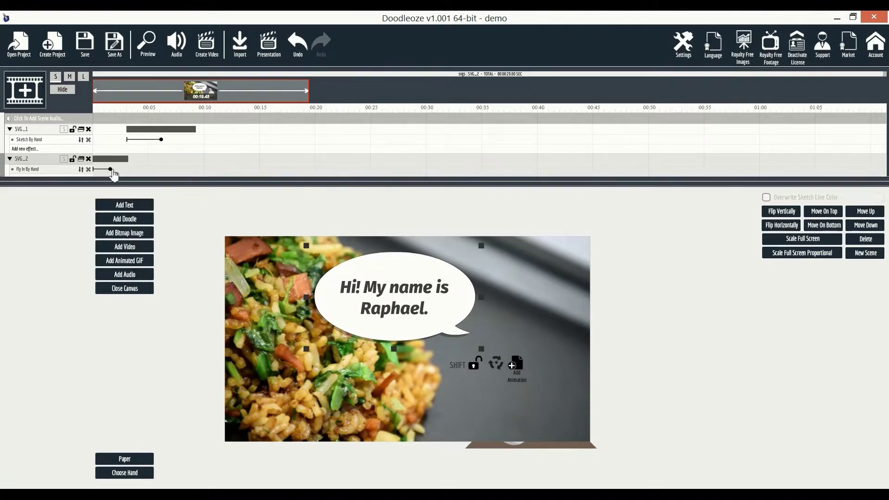
drag(103, 169, 197, 138)
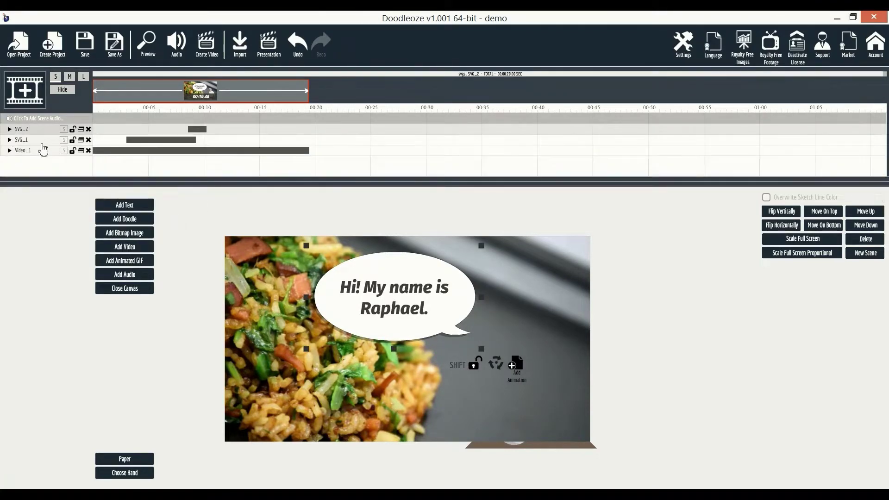
Add the blank speech bubble SVG and bring its layer to the top
click(125, 221)
double_click(199, 166)
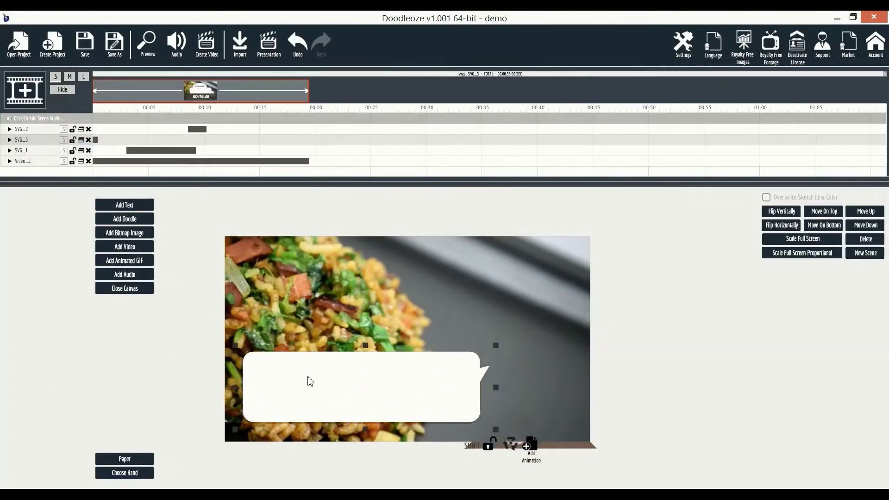
drag(28, 140, 33, 134)
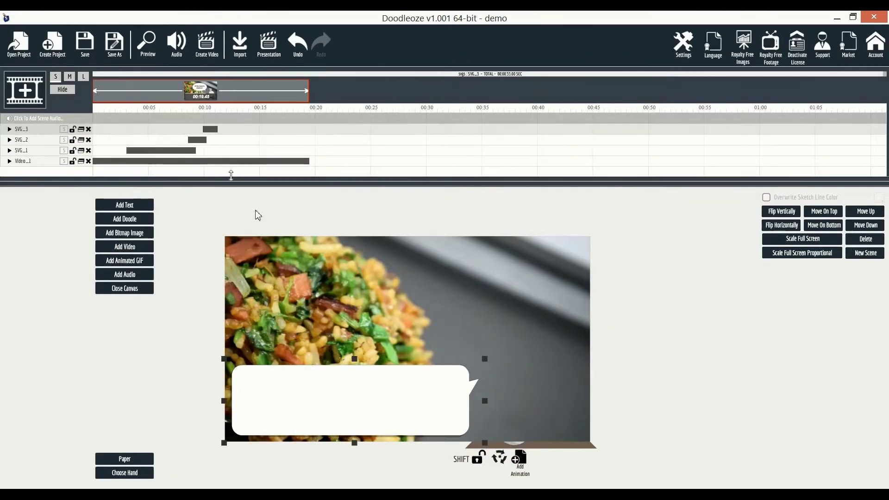
Place the caption 'And I'm happy to present to you, my new receipe!' in the blank bubble and close the canvas
click(119, 207)
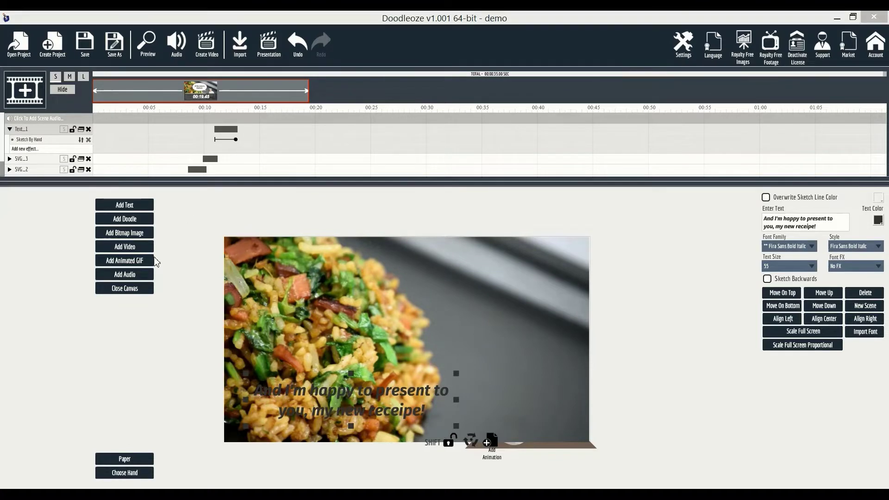
click(116, 292)
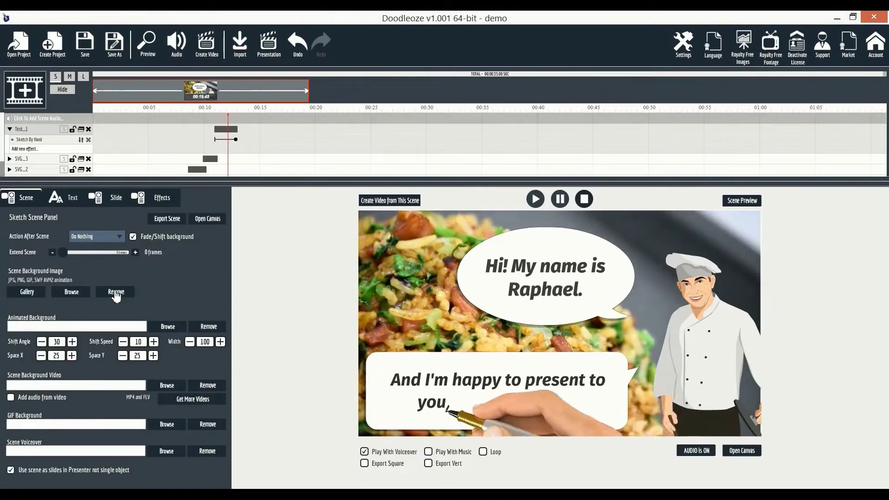
Set demo_background_music.mp3 as the scene voiceover and preview the whole project
click(163, 455)
click(199, 151)
double_click(190, 151)
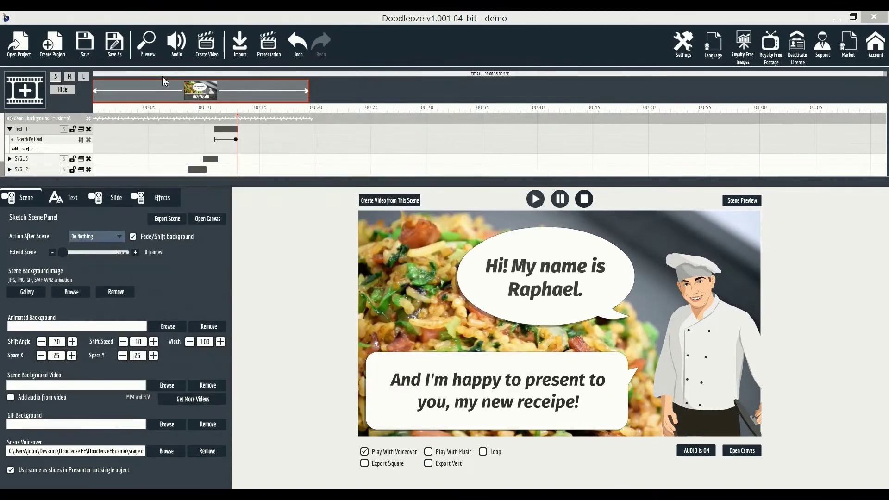
click(148, 51)
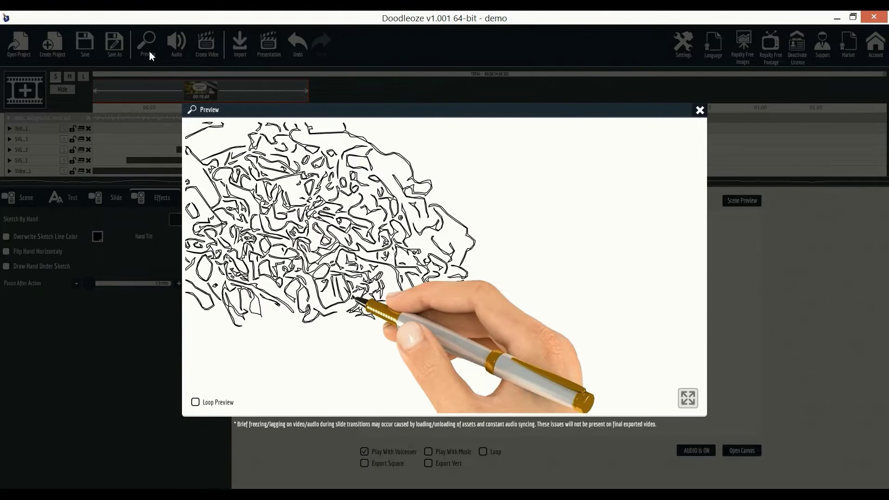